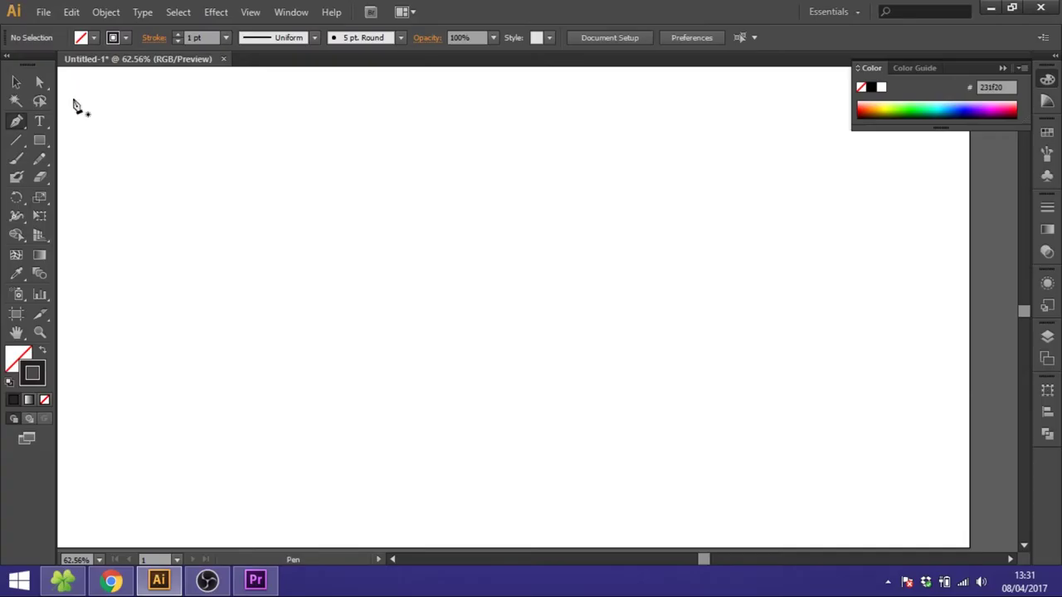
- Tear off the Pen tool group as a floating toolbar and place it at the upper-left corner of the artboard
{"action": "left_click", "coordinate": [22, 123]}
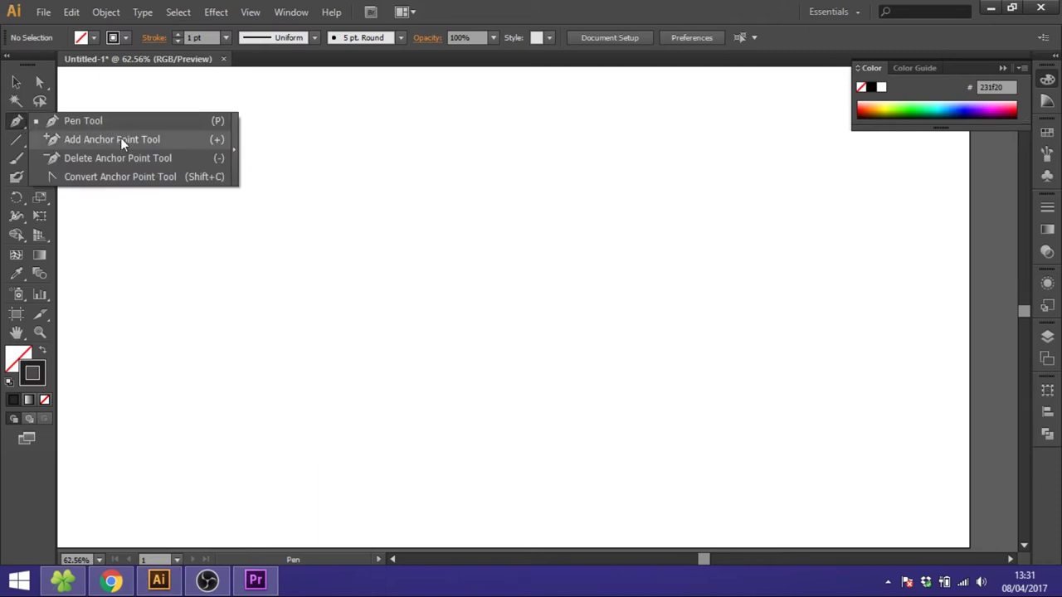
{"action": "left_click", "coordinate": [233, 151]}
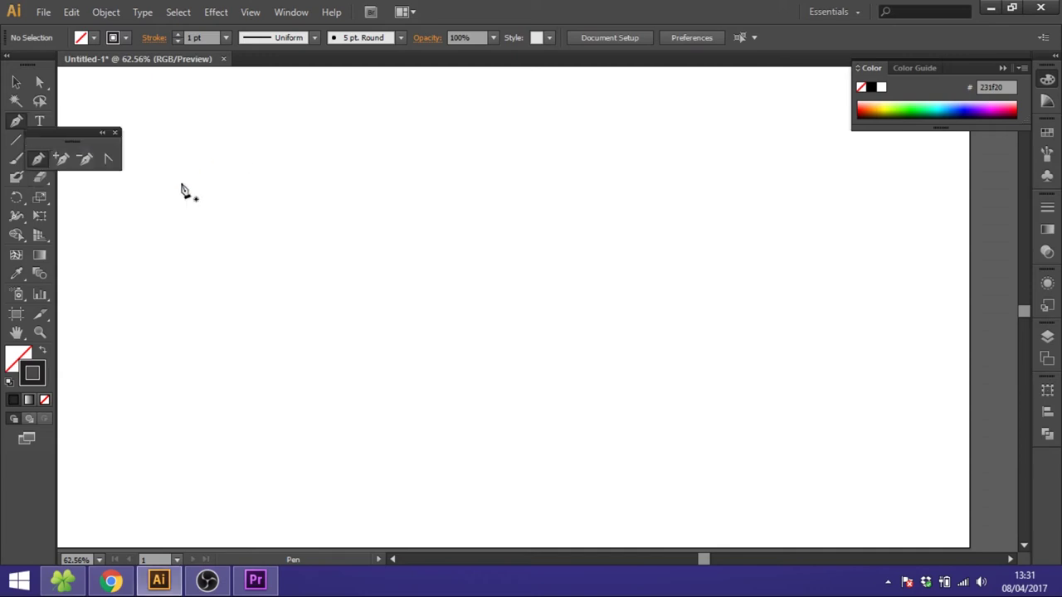
{"action": "left_click_drag", "start_coordinate": [65, 134], "coordinate": [119, 95]}
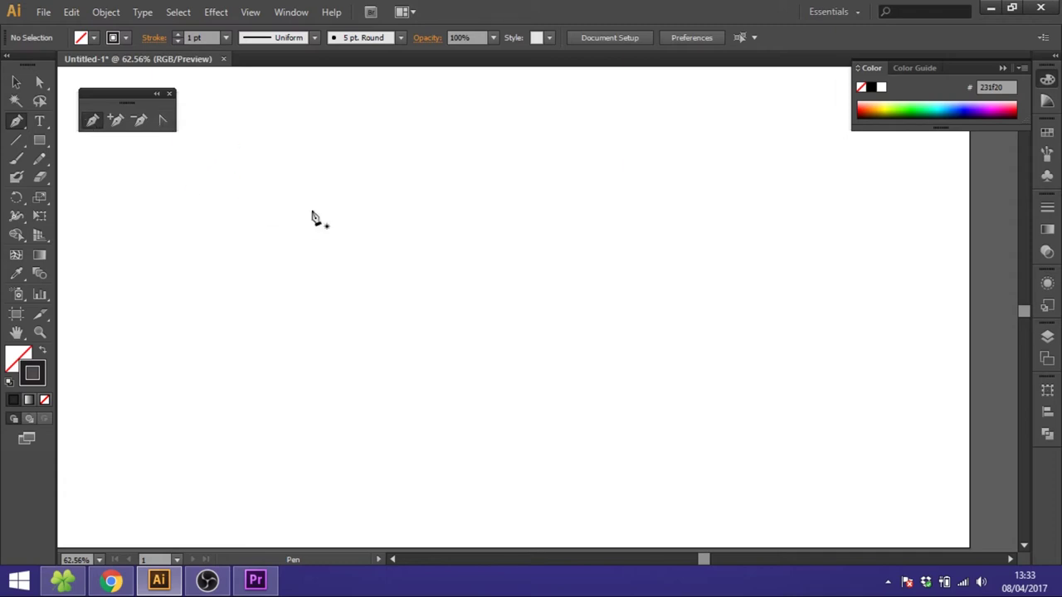
- Draw a closed six-sided shape with straight segments in the middle of the artboard using the Pen tool
{"action": "left_click", "coordinate": [386, 202]}
{"action": "left_click", "coordinate": [493, 199]}
{"action": "left_click", "coordinate": [562, 252]}
{"action": "left_click", "coordinate": [518, 311]}
{"action": "left_click", "coordinate": [434, 305]}
{"action": "left_click", "coordinate": [350, 260]}
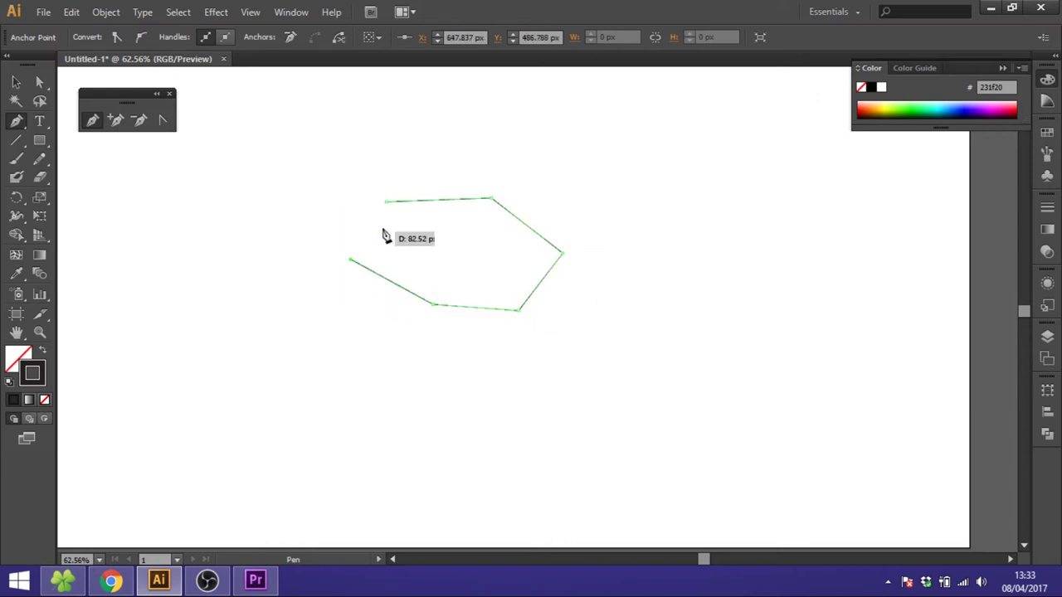
{"action": "left_click", "coordinate": [386, 202]}
- Add an anchor point midway along the hexagon's top edge and move it down into the shape to form a notch
{"action": "left_click", "coordinate": [115, 122]}
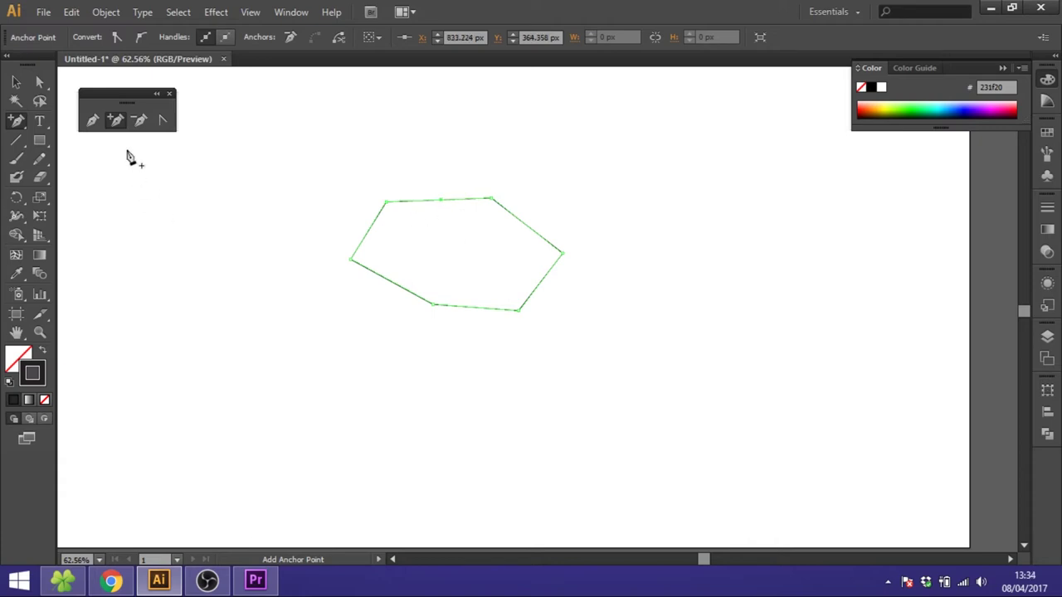
{"action": "left_click", "coordinate": [39, 81]}
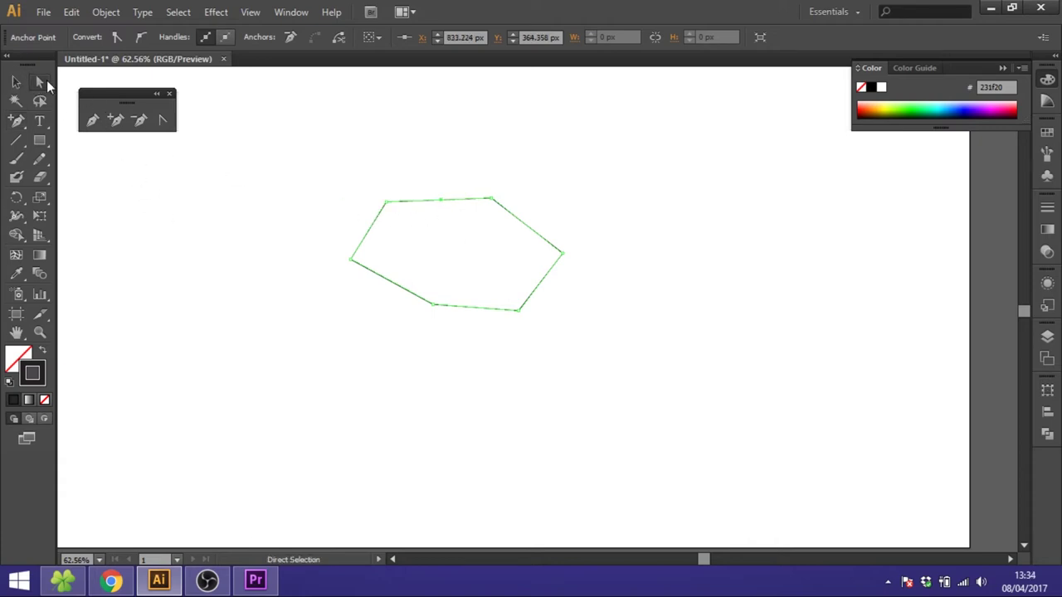
{"action": "left_click_drag", "start_coordinate": [431, 181], "coordinate": [461, 233]}
{"action": "left_click_drag", "start_coordinate": [444, 205], "coordinate": [449, 239]}
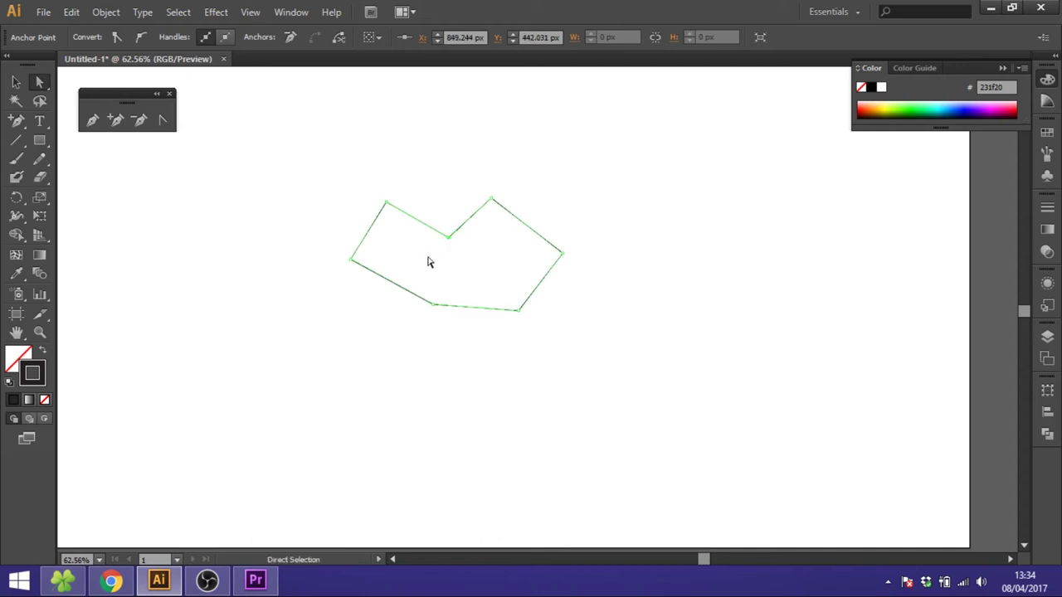
- Delete the notch's anchor point and the shape's upper-right corner anchor point
{"action": "left_click", "coordinate": [141, 122]}
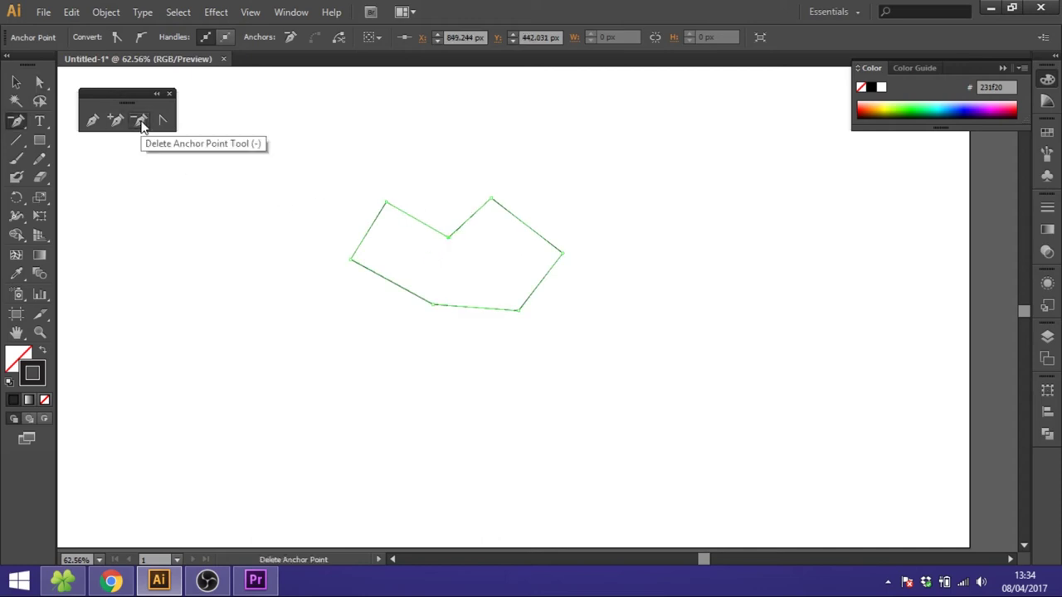
{"action": "left_click", "coordinate": [448, 238]}
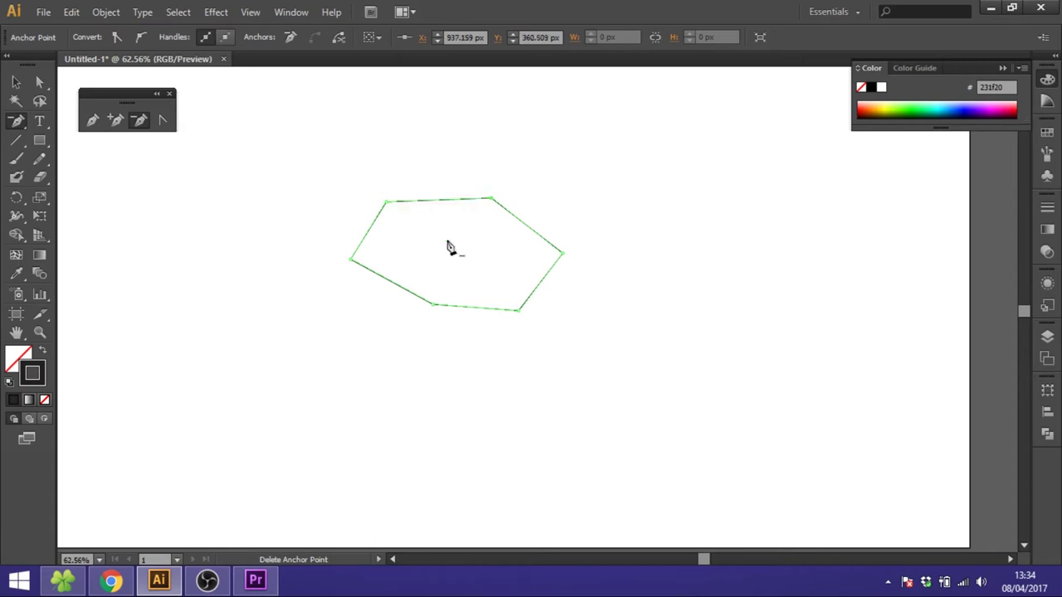
{"action": "left_click", "coordinate": [492, 200]}
- Convert the shape's upper-left and far-right corner points into smooth curve points with the Convert Anchor Point tool
{"action": "left_click", "coordinate": [162, 120]}
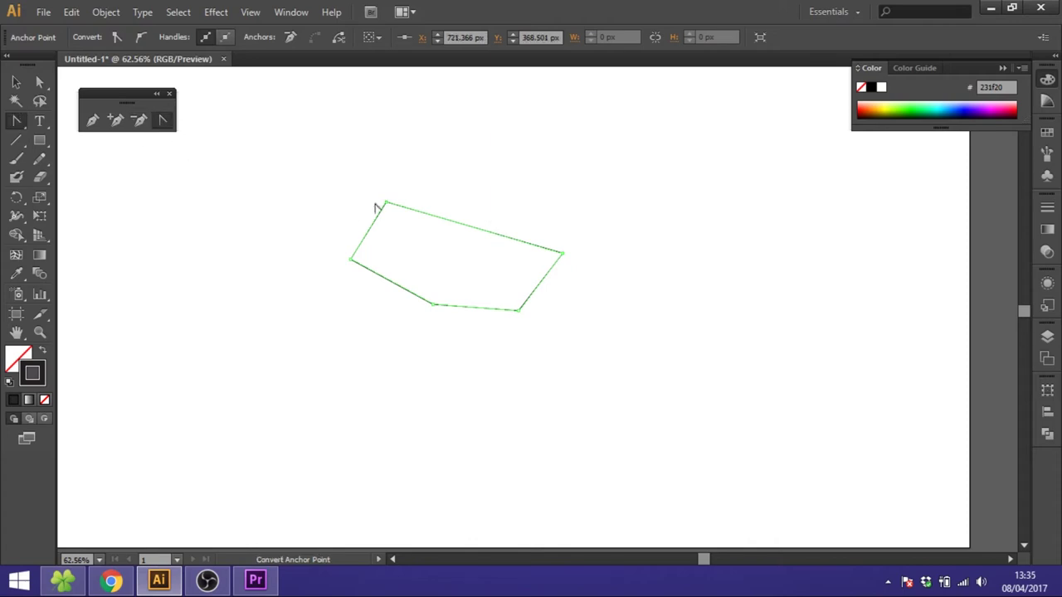
{"action": "left_click_drag", "start_coordinate": [387, 205], "coordinate": [451, 188]}
{"action": "left_click_drag", "start_coordinate": [563, 256], "coordinate": [504, 340]}
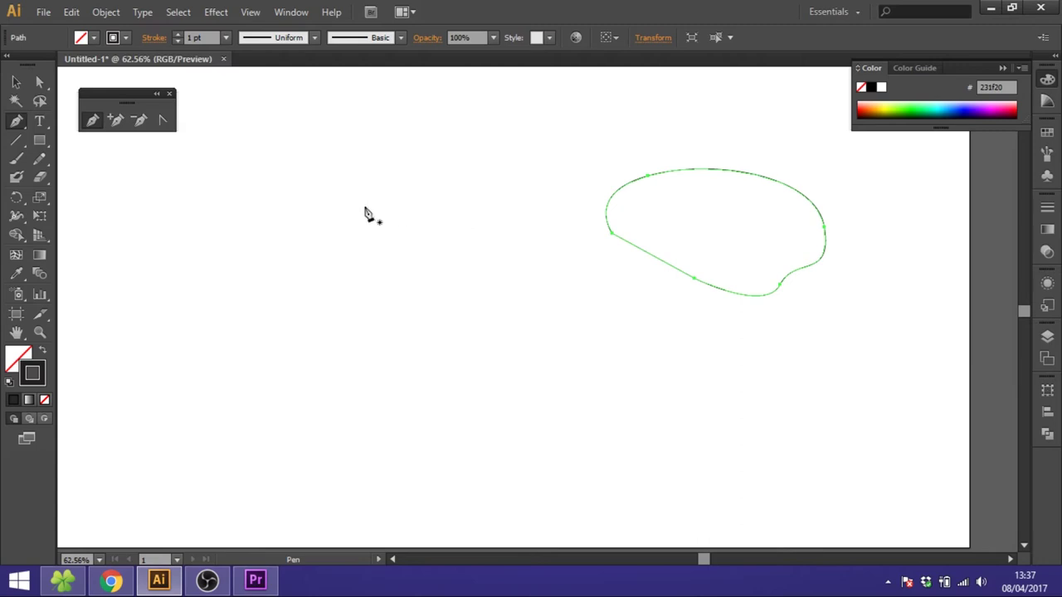
- Draw a closed, curved blob shape to the left of the existing shape with the Pen tool
{"action": "left_click", "coordinate": [292, 203]}
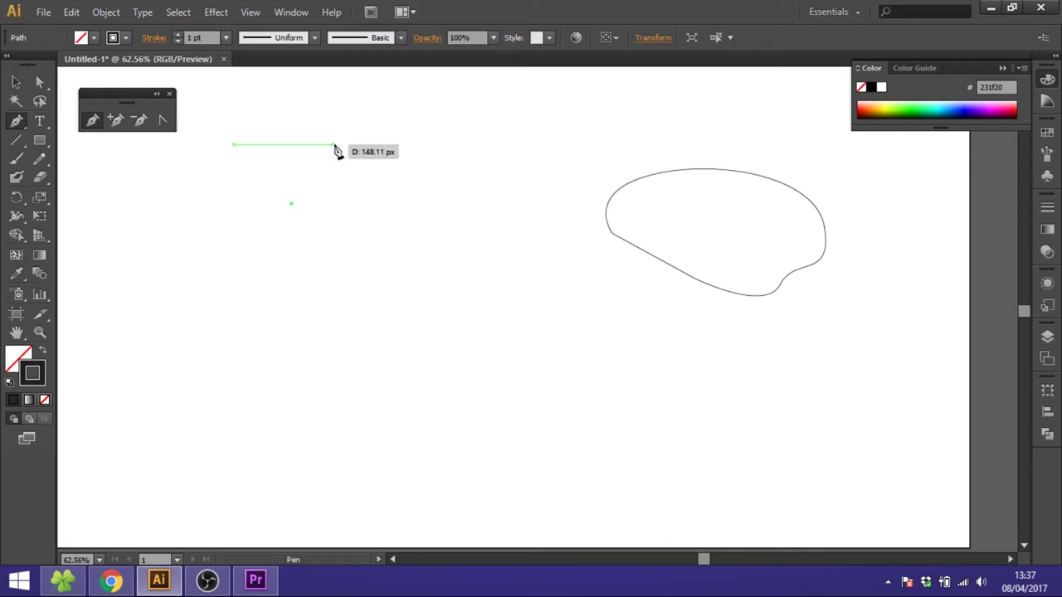
{"action": "left_click_drag", "start_coordinate": [339, 148], "coordinate": [506, 155]}
{"action": "left_click_drag", "start_coordinate": [501, 220], "coordinate": [531, 268]}
{"action": "left_click_drag", "start_coordinate": [476, 296], "coordinate": [433, 331]}
{"action": "left_click_drag", "start_coordinate": [357, 303], "coordinate": [272, 229]}
{"action": "left_click", "coordinate": [291, 202]}
{"action": "left_click", "coordinate": [293, 206]}
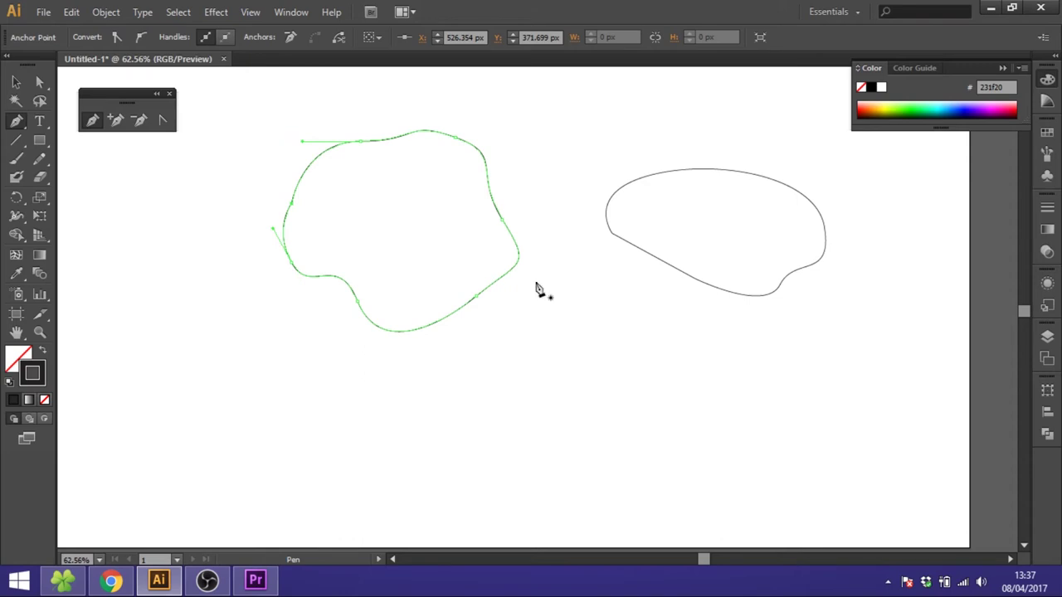
- Set the blob's stroke weight to 10 pt
{"action": "left_click", "coordinate": [1046, 210]}
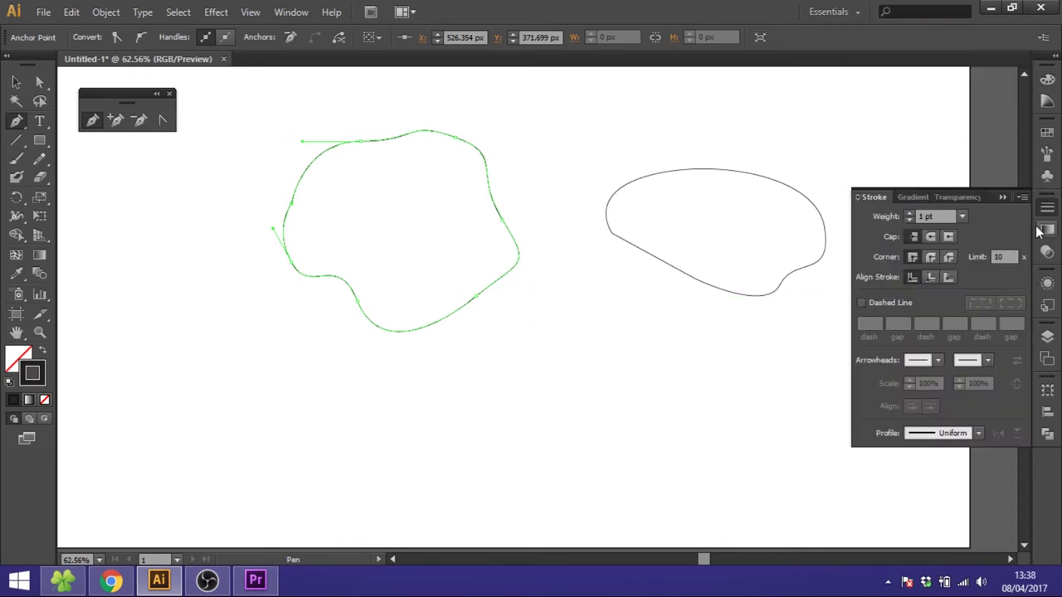
{"action": "left_click", "coordinate": [910, 213]}
{"action": "left_click", "coordinate": [910, 213]}
{"action": "left_click", "coordinate": [910, 214]}
{"action": "left_click", "coordinate": [910, 213]}
{"action": "left_click", "coordinate": [910, 213]}
{"action": "left_click", "coordinate": [910, 214]}
{"action": "left_click", "coordinate": [911, 213]}
{"action": "left_click", "coordinate": [910, 214]}
{"action": "left_click", "coordinate": [910, 214]}
{"action": "key", "text": "v"}
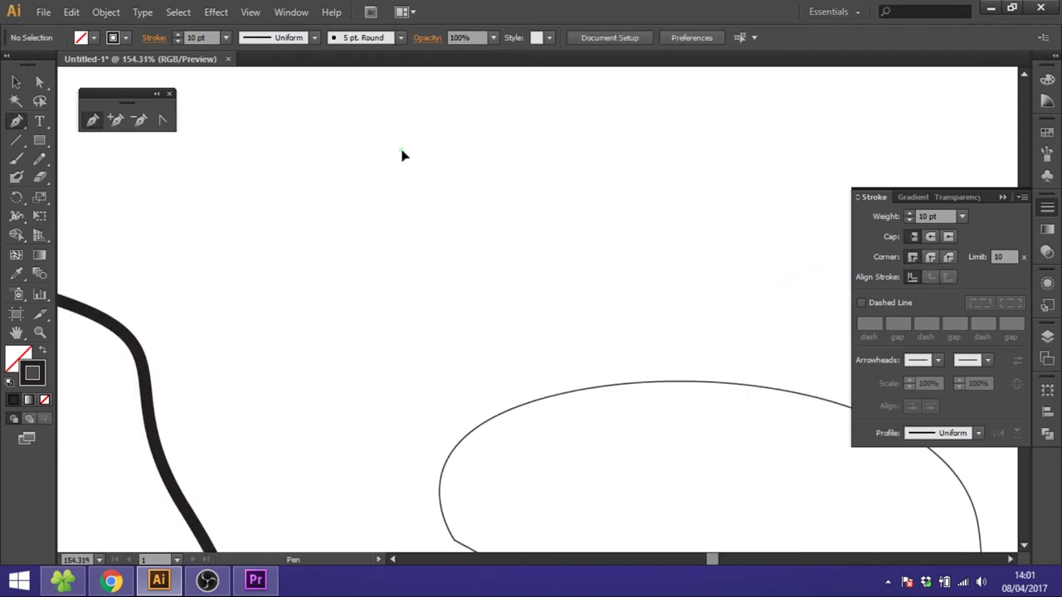
- Draw a closed four-sided shape narrowing toward the bottom, apply a round join to its stroke corners, and deselect it
{"action": "left_click", "coordinate": [401, 151]}
{"action": "left_click", "coordinate": [545, 151]}
{"action": "left_click", "coordinate": [541, 274]}
{"action": "left_click", "coordinate": [416, 275]}
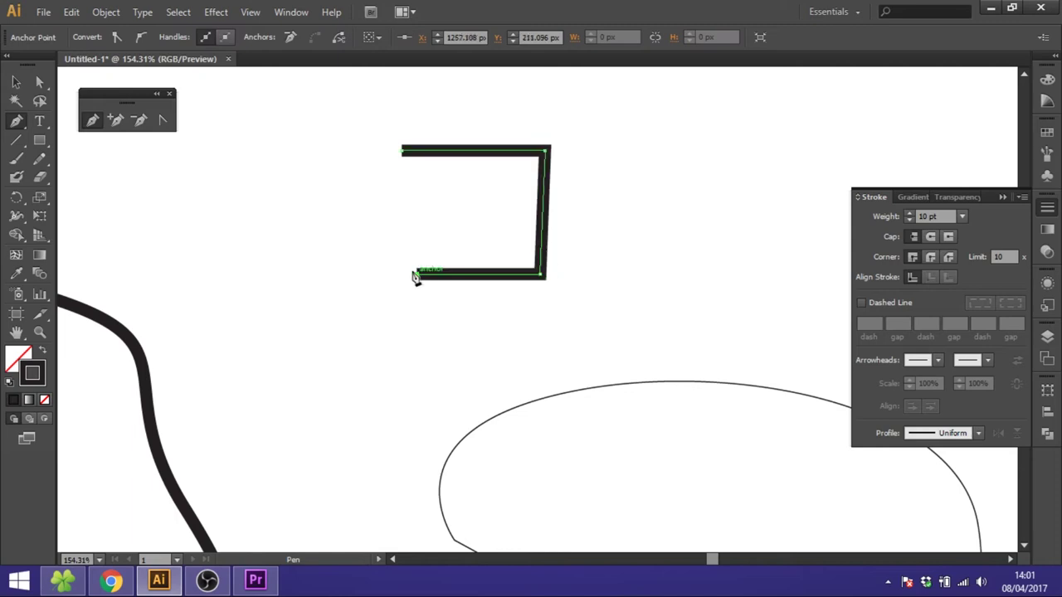
{"action": "left_click", "coordinate": [402, 152]}
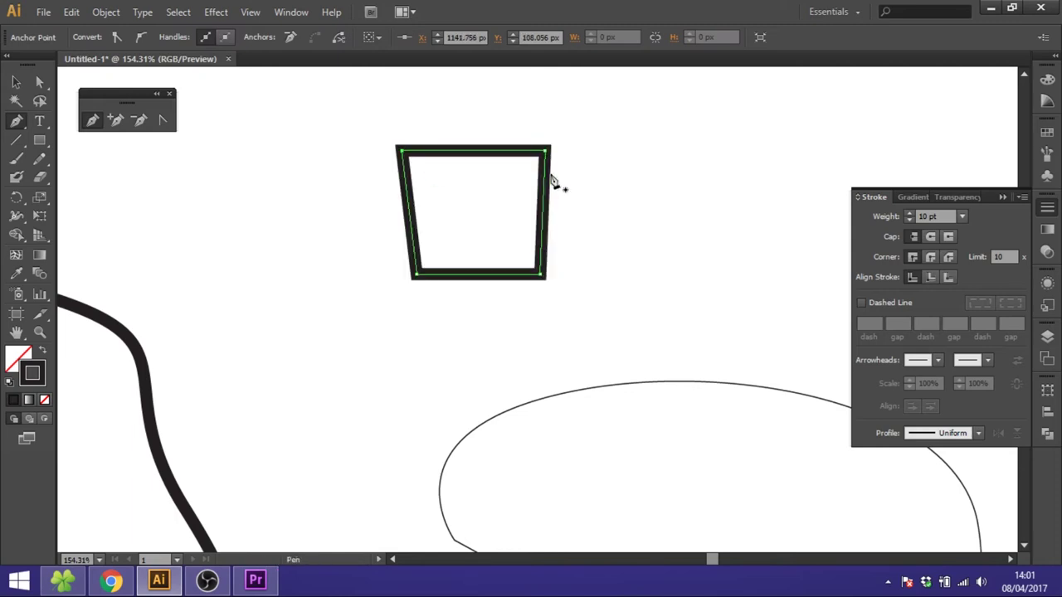
{"action": "left_click", "coordinate": [932, 257]}
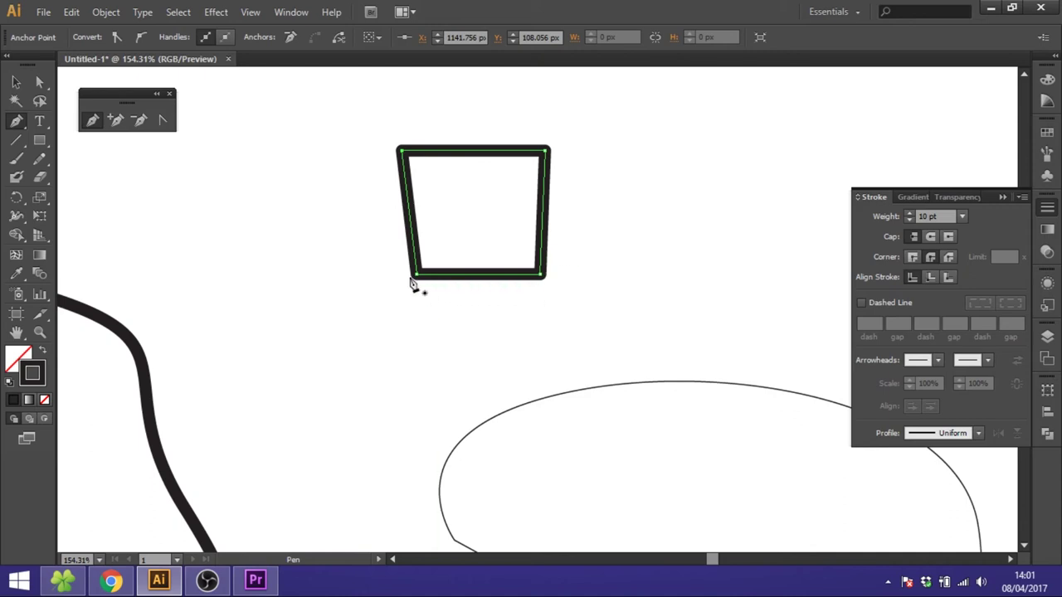
{"action": "key", "text": "ctrl+shift+a"}
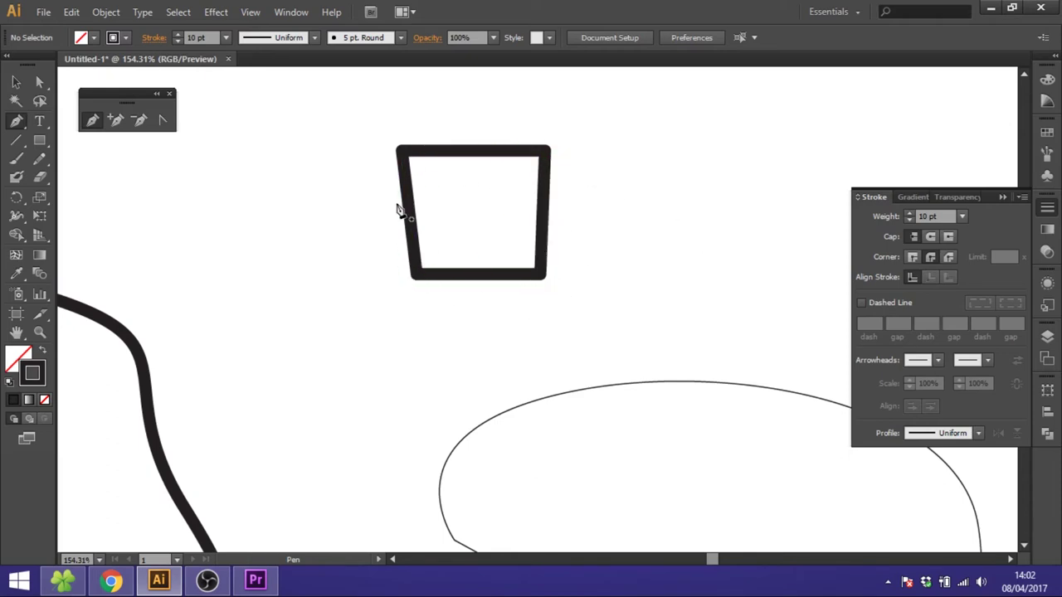
- Draw a nearly horizontal straight line beside the four-sided shape and give it a miter join and round caps
{"action": "left_click", "coordinate": [627, 142]}
{"action": "left_click", "coordinate": [794, 138]}
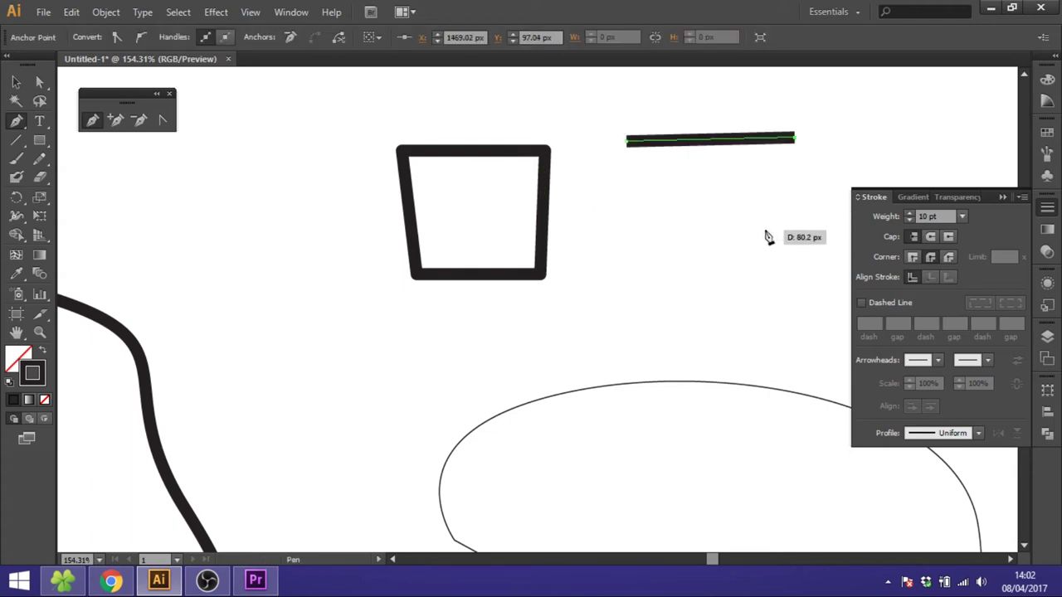
{"action": "left_click", "coordinate": [916, 258]}
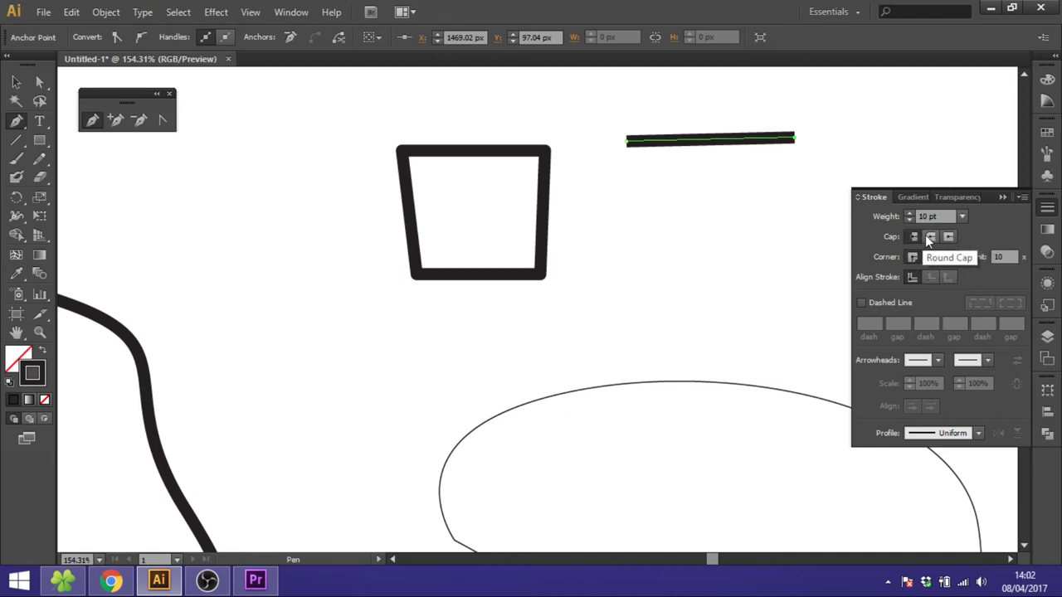
{"action": "left_click", "coordinate": [932, 239]}
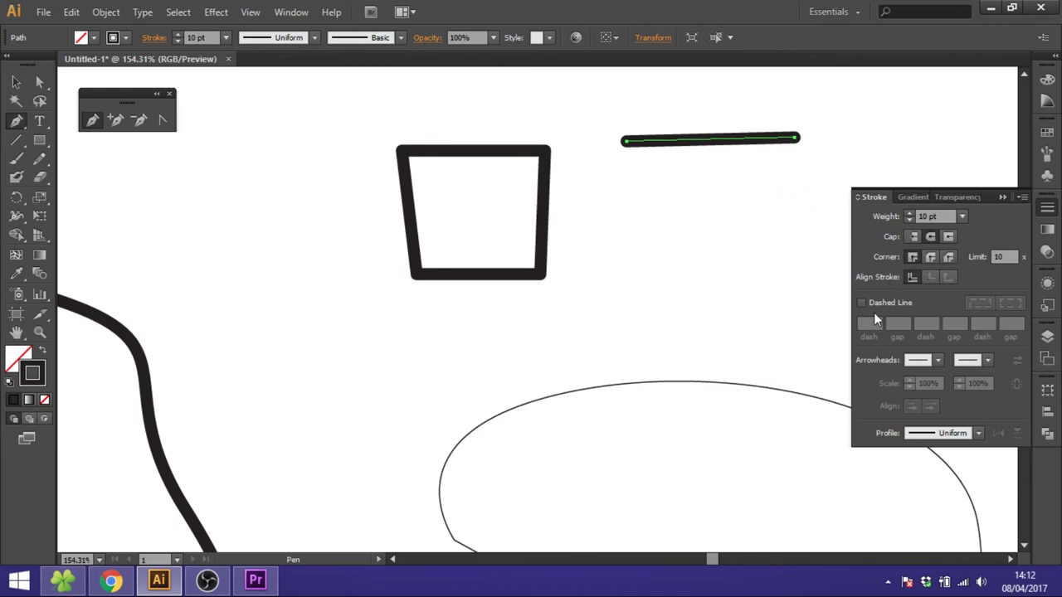
- Try a dashed stroke and a start arrowhead scaled to 68% on the straight line, removing each again
{"action": "left_click", "coordinate": [866, 301]}
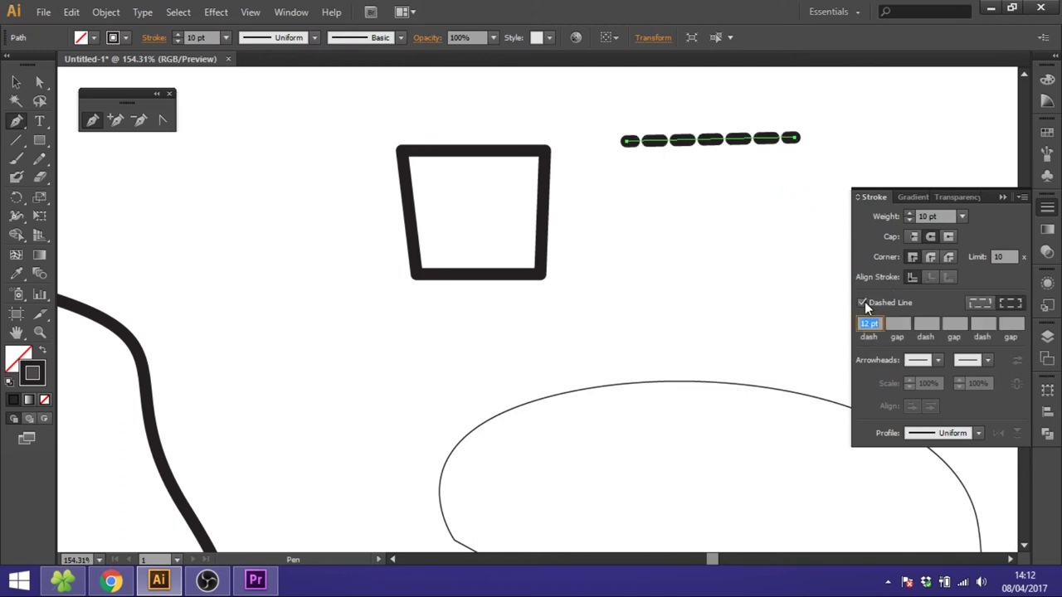
{"action": "left_click", "coordinate": [864, 305]}
{"action": "left_click", "coordinate": [941, 363]}
{"action": "left_click", "coordinate": [870, 268]}
{"action": "left_click", "coordinate": [910, 386]}
{"action": "left_click", "coordinate": [910, 384]}
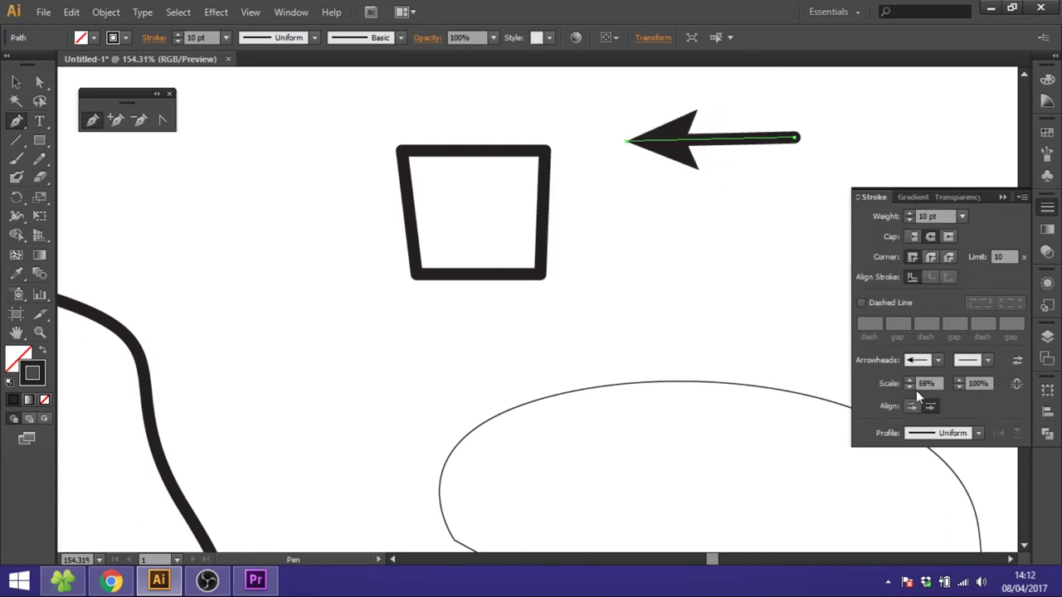
{"action": "left_click", "coordinate": [937, 360]}
{"action": "left_click_drag", "start_coordinate": [936, 196], "coordinate": [936, 145]}
{"action": "left_click", "coordinate": [869, 147]}
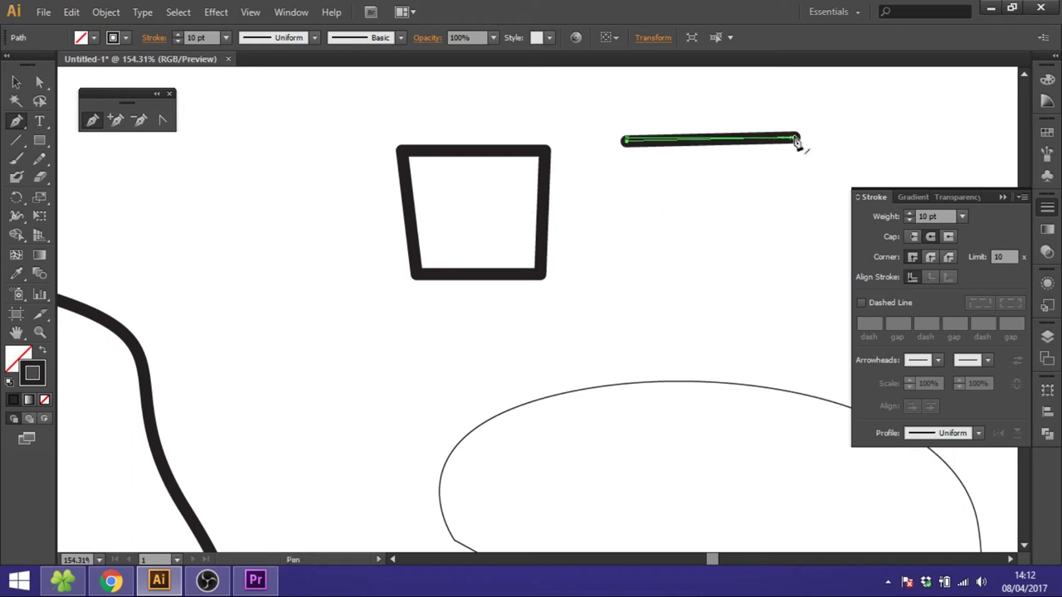
- Apply the lens-shaped width profile to the line and extend it with straight segments into a closed, irregular shape
{"action": "left_click", "coordinate": [978, 433]}
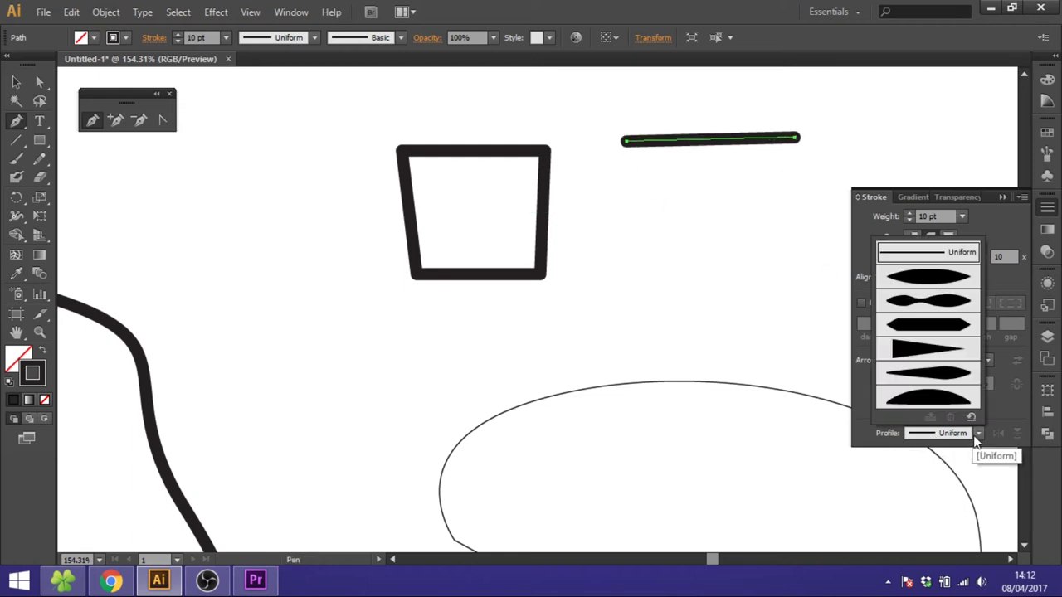
{"action": "left_click", "coordinate": [927, 279]}
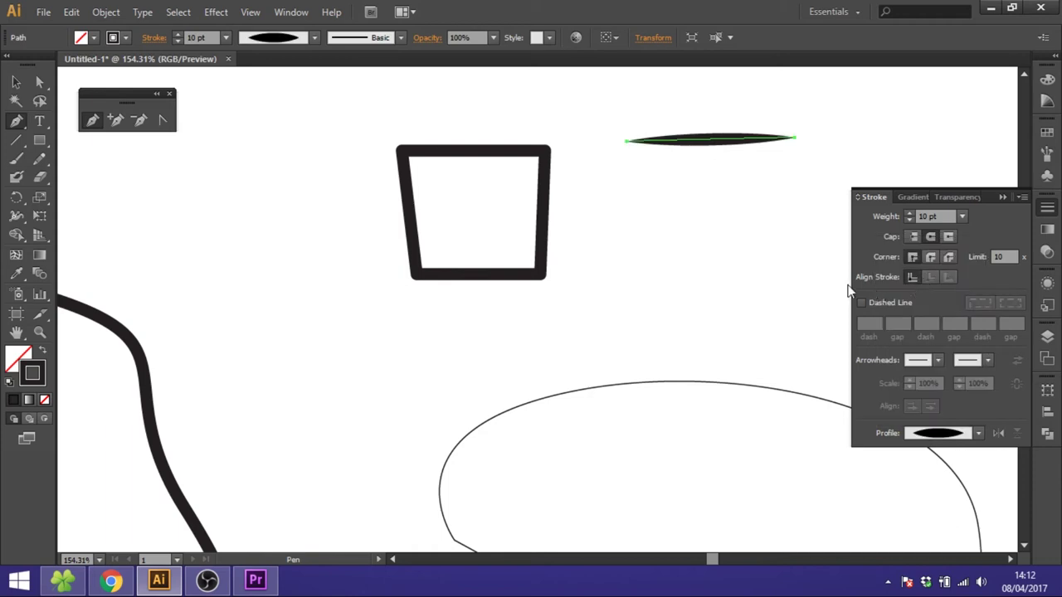
{"action": "left_click", "coordinate": [628, 140]}
{"action": "left_click", "coordinate": [588, 237]}
{"action": "left_click", "coordinate": [654, 311]}
{"action": "left_click", "coordinate": [750, 240]}
{"action": "left_click", "coordinate": [790, 352]}
{"action": "left_click", "coordinate": [813, 219]}
{"action": "left_click", "coordinate": [900, 135]}
{"action": "left_click", "coordinate": [821, 91]}
{"action": "left_click", "coordinate": [798, 142]}
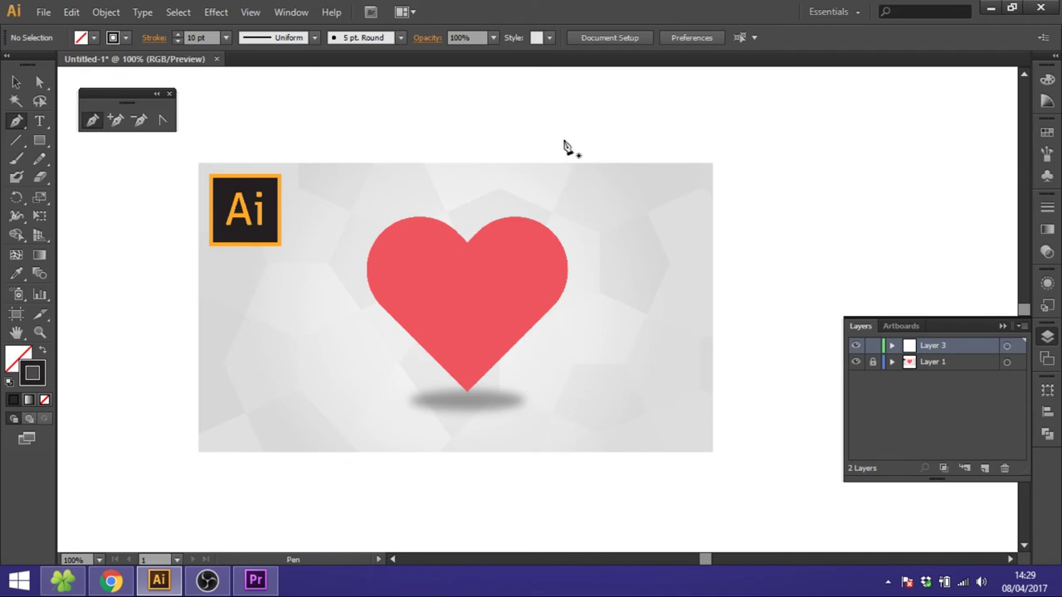
{"action": "left_click", "coordinate": [43, 12]}
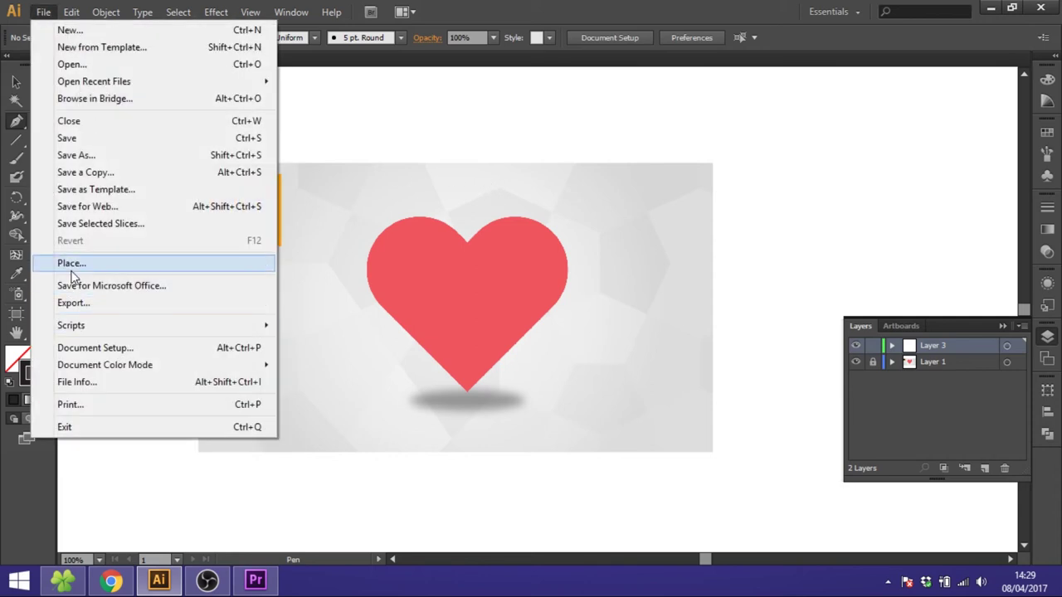
{"action": "left_click", "coordinate": [510, 162]}
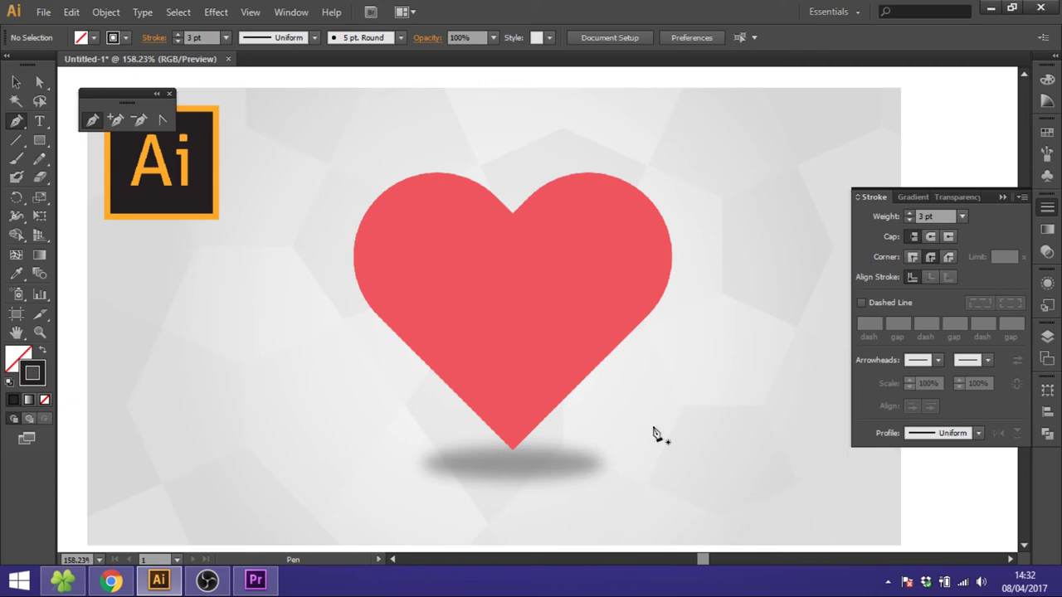
- Trace the heart's right side with the Pen tool, from the bottom tip around the outer curve to the top of the right lobe
{"action": "left_click", "coordinate": [513, 450]}
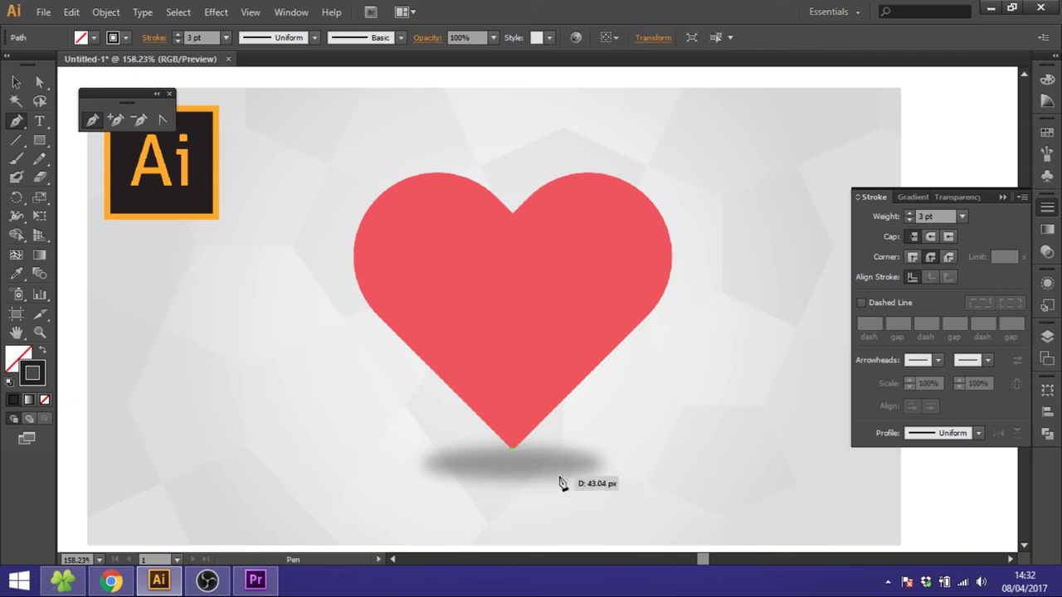
{"action": "left_click", "coordinate": [656, 307]}
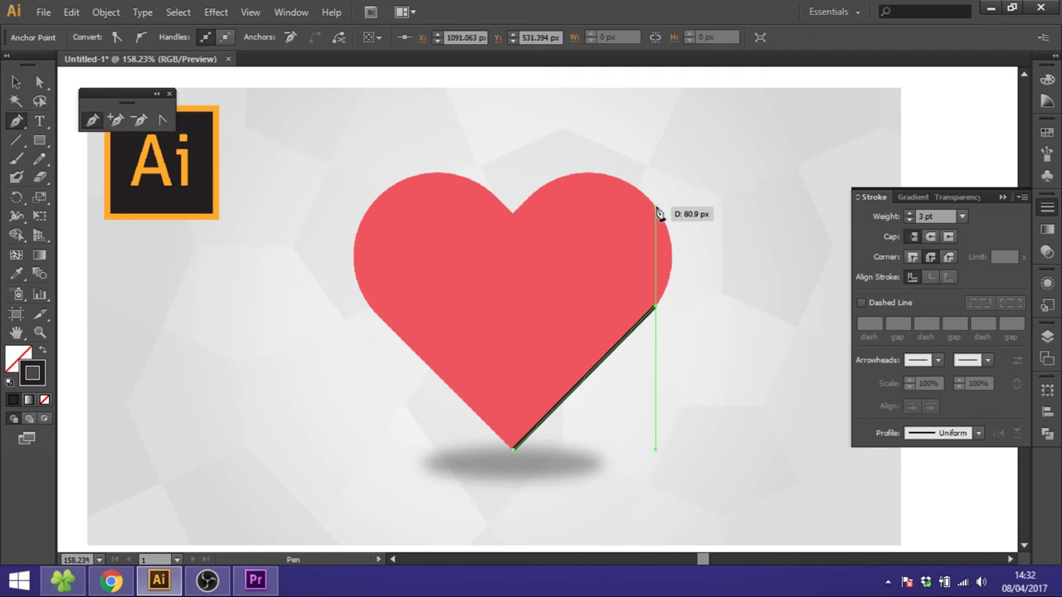
{"action": "left_click_drag", "start_coordinate": [655, 207], "coordinate": [617, 153]}
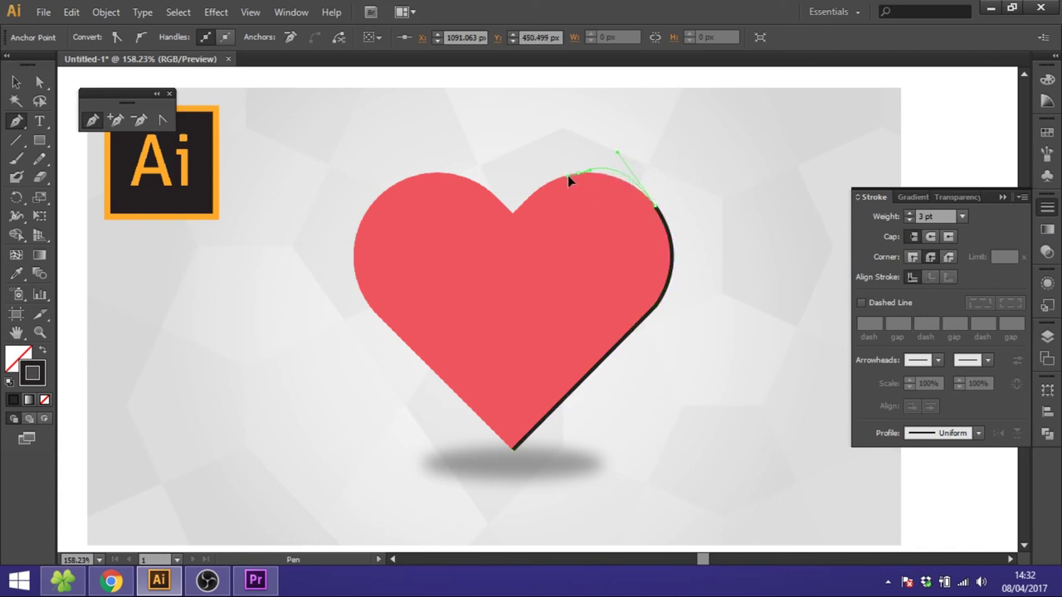
{"action": "left_click_drag", "start_coordinate": [565, 173], "coordinate": [603, 175]}
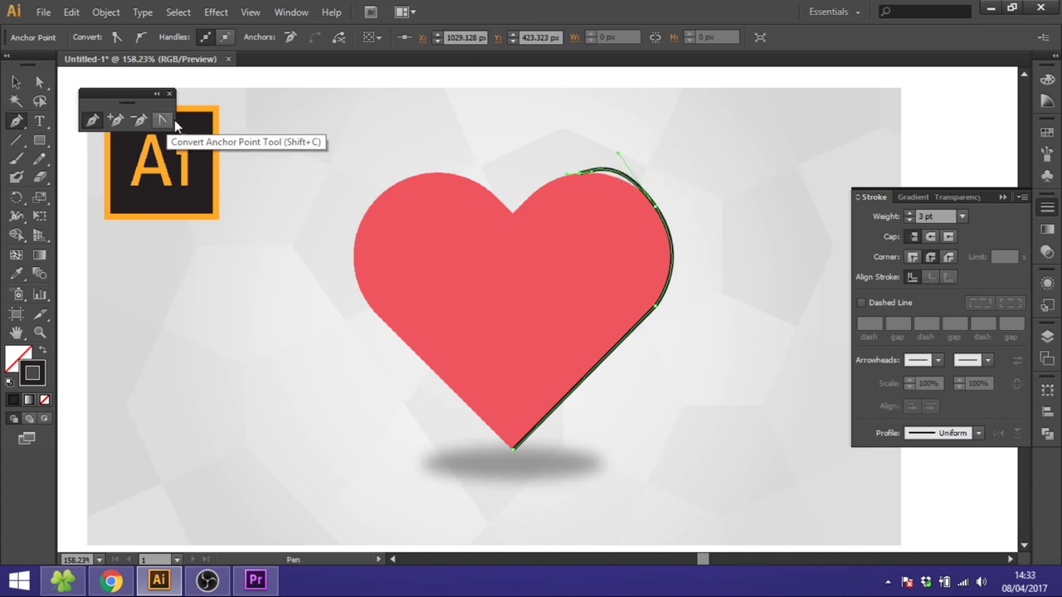
- Refine the curve handles along the right lobe and continue the path with a curved segment to the notch between the lobes
{"action": "left_click_drag", "start_coordinate": [581, 172], "coordinate": [639, 181]}
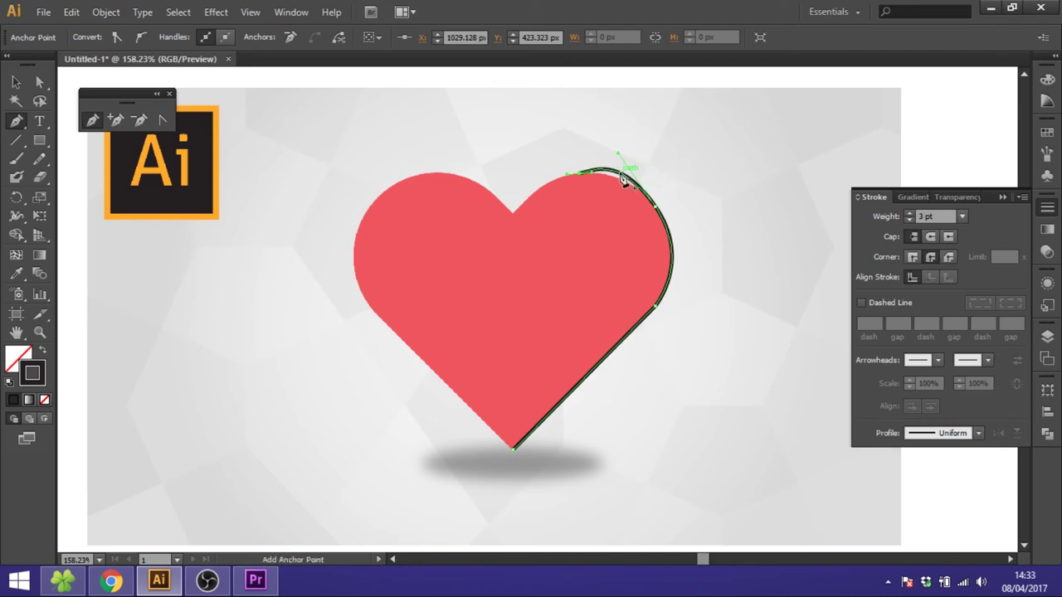
{"action": "key", "text": "alt"}
{"action": "mouse_move", "coordinate": [618, 155]}
{"action": "left_mouse_down"}
{"action": "mouse_move", "coordinate": [632, 175]}
{"action": "mouse_move", "coordinate": [600, 199]}
{"action": "mouse_move", "coordinate": [583, 177]}
{"action": "mouse_move", "coordinate": [504, 220]}
{"action": "mouse_move", "coordinate": [514, 219]}
{"action": "left_mouse_up"}
{"action": "left_click_drag", "start_coordinate": [472, 255], "coordinate": [472, 257]}
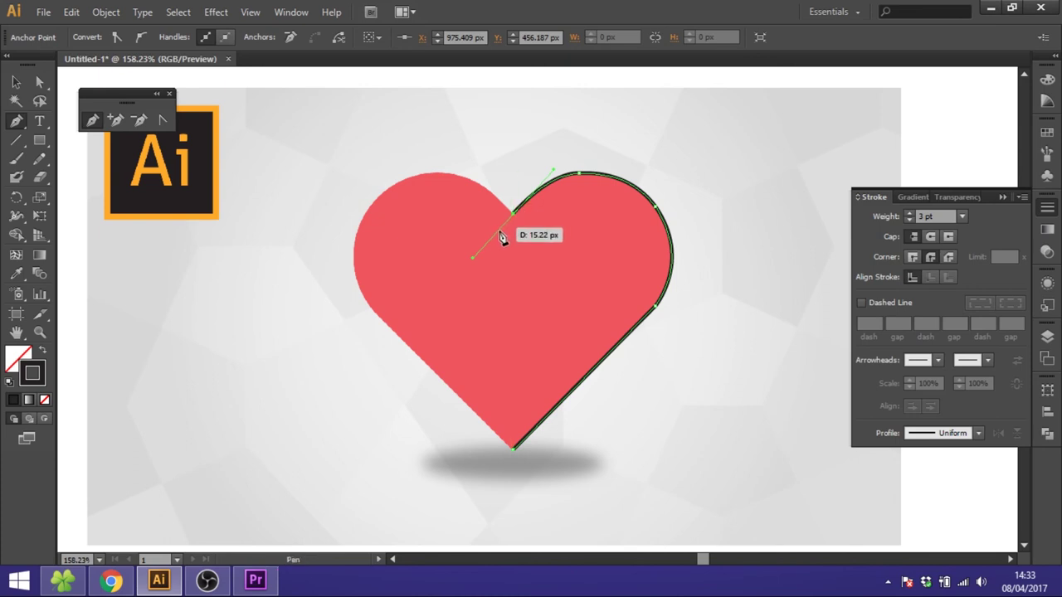
- Try a segment from the notch onto the left lobe, retract the notch anchor's handles to straighten it, and undo both changes
{"action": "mouse_move", "coordinate": [474, 264]}
{"action": "left_mouse_down"}
{"action": "mouse_move", "coordinate": [515, 212]}
{"action": "mouse_move", "coordinate": [472, 264]}
{"action": "mouse_move", "coordinate": [485, 286]}
{"action": "mouse_move", "coordinate": [465, 216]}
{"action": "mouse_move", "coordinate": [507, 233]}
{"action": "mouse_move", "coordinate": [479, 189]}
{"action": "mouse_move", "coordinate": [486, 225]}
{"action": "mouse_move", "coordinate": [509, 225]}
{"action": "mouse_move", "coordinate": [477, 274]}
{"action": "mouse_move", "coordinate": [490, 253]}
{"action": "mouse_move", "coordinate": [472, 235]}
{"action": "mouse_move", "coordinate": [476, 259]}
{"action": "left_mouse_up"}
{"action": "left_click", "coordinate": [482, 185]}
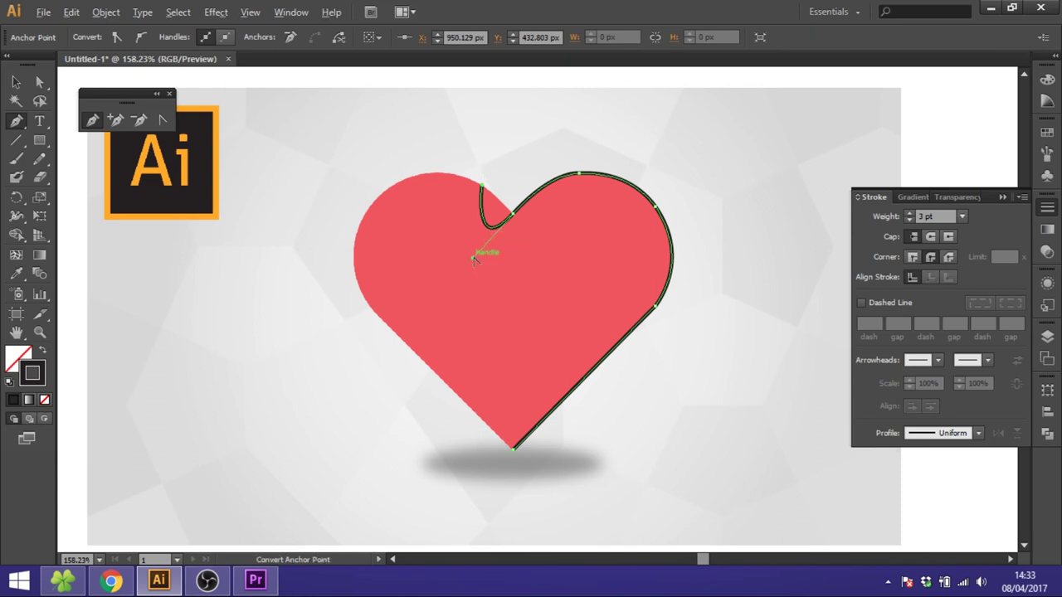
{"action": "left_click", "coordinate": [512, 214], "text": "alt"}
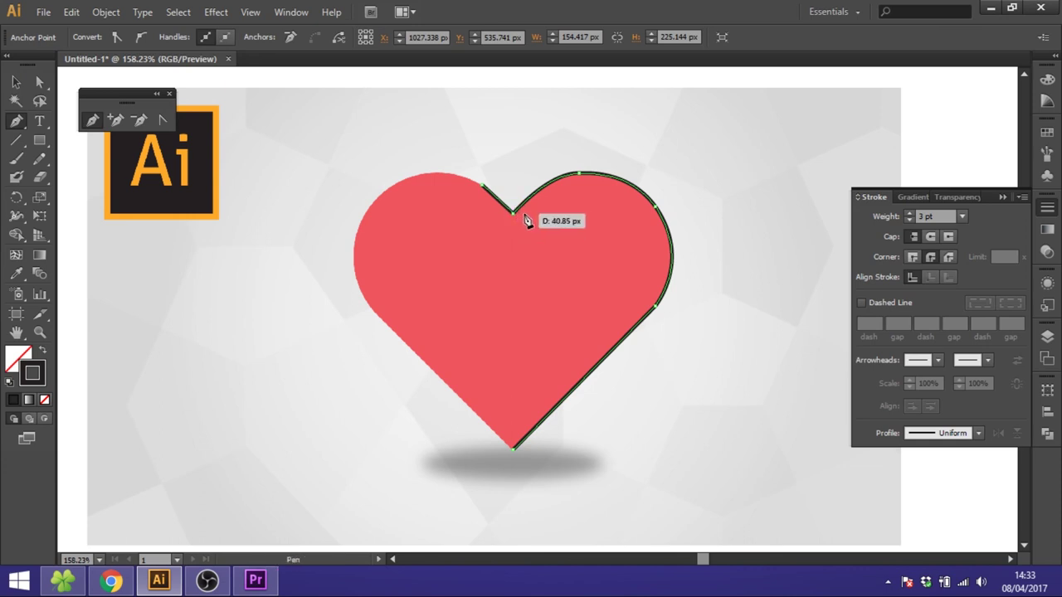
{"action": "key", "text": "ctrl+z"}
{"action": "key", "text": "ctrl+z"}
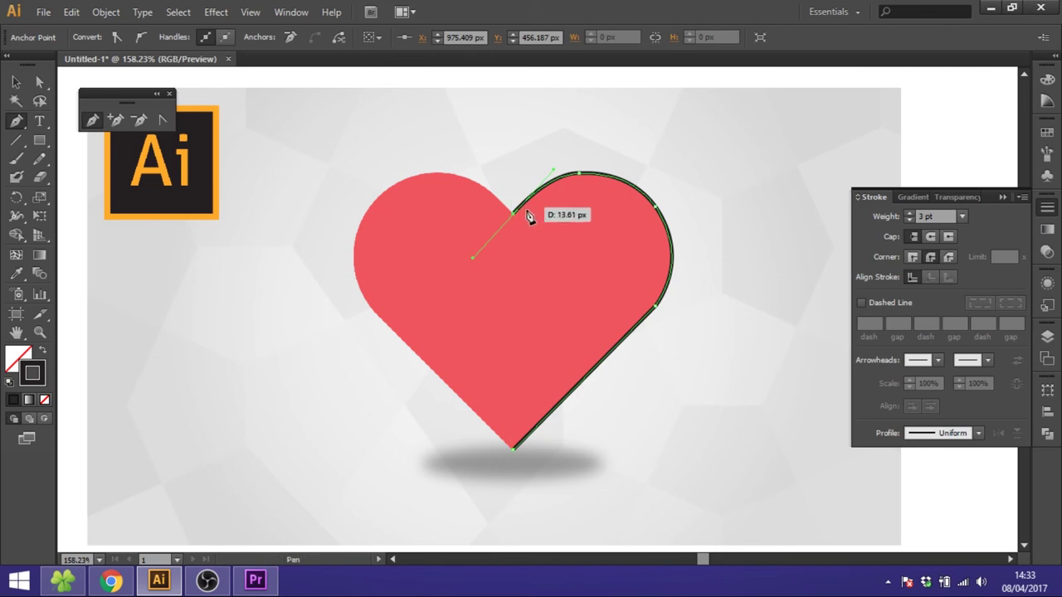
- Trace the heart's left half from the notch down to the bottom tip, closing the path, and swap its fill and stroke
{"action": "left_click_drag", "start_coordinate": [515, 222], "coordinate": [351, 223]}
{"action": "left_click", "coordinate": [373, 206], "text": "ctrl"}
{"action": "left_click_drag", "start_coordinate": [355, 280], "coordinate": [372, 307]}
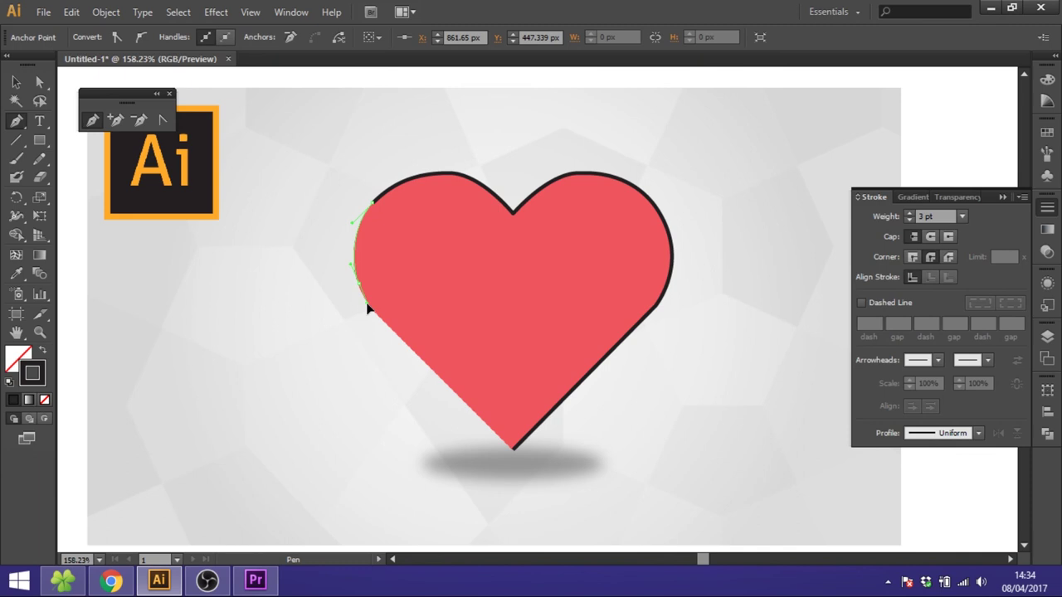
{"action": "left_click_drag", "start_coordinate": [406, 346], "coordinate": [439, 382]}
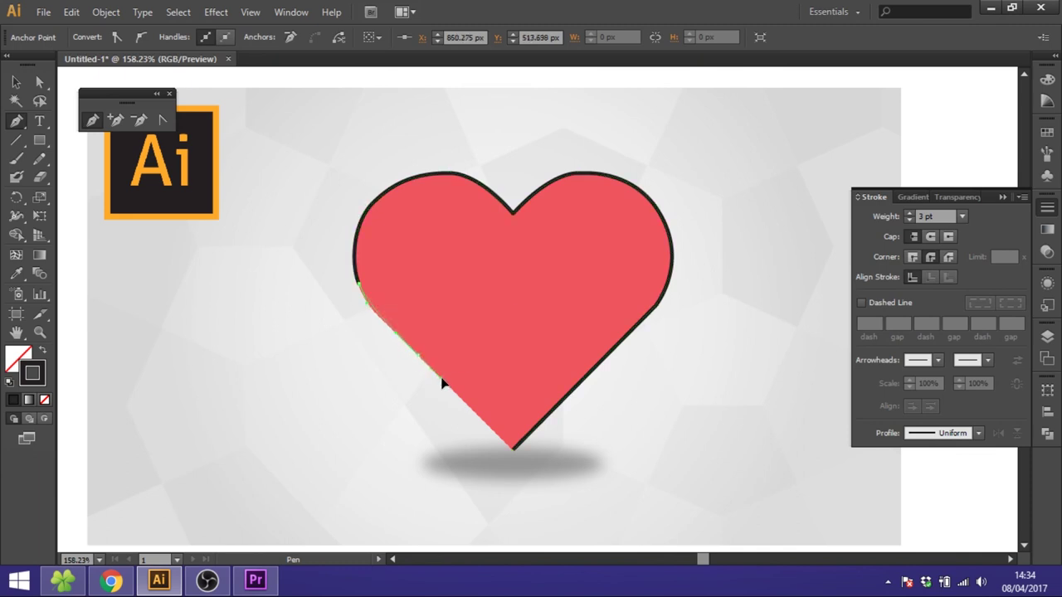
{"action": "left_click_drag", "start_coordinate": [515, 449], "coordinate": [516, 452]}
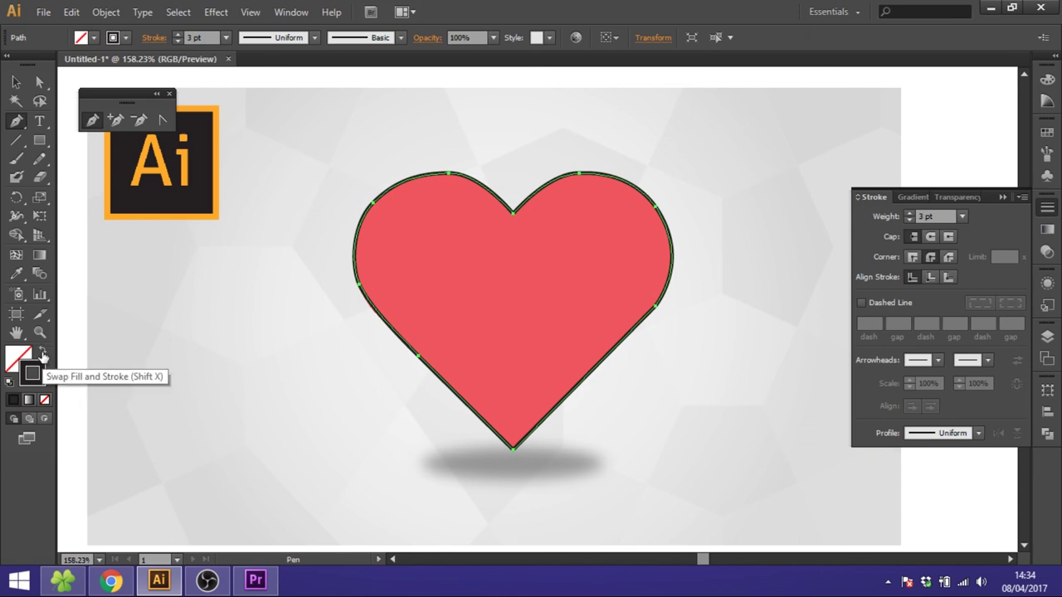
{"action": "left_click", "coordinate": [43, 355]}
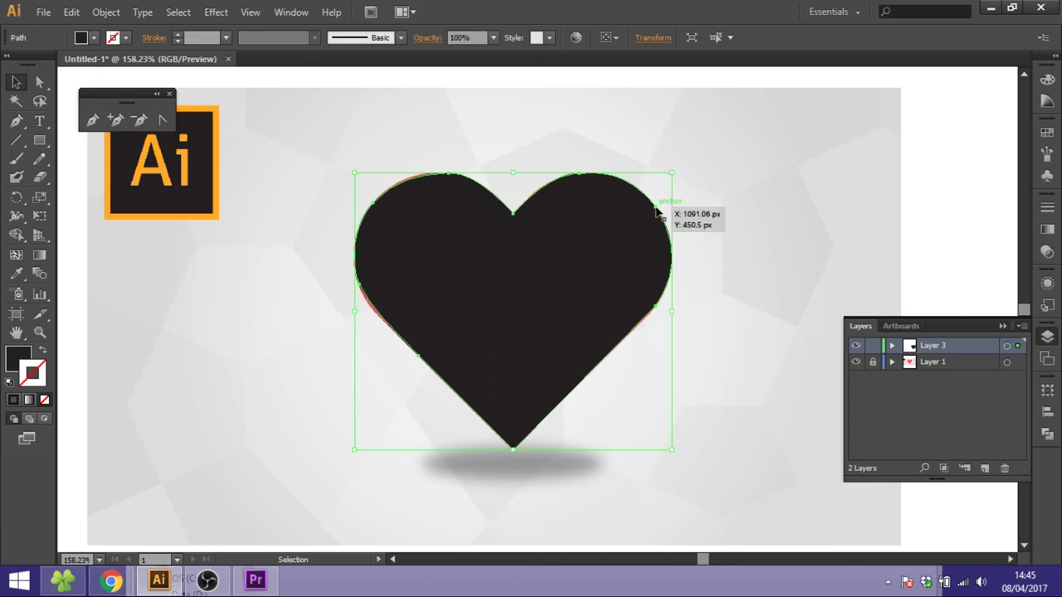
- Select the anchor point on the upper outer curve of the heart's right lobe with Direct Selection
{"action": "left_click", "coordinate": [39, 82]}
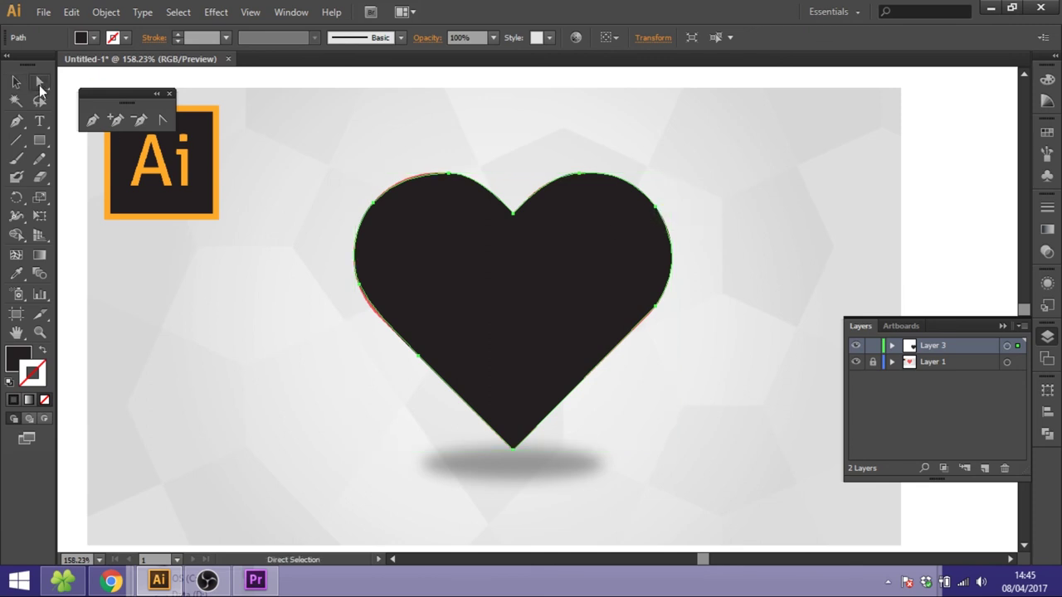
{"action": "left_click", "coordinate": [653, 210]}
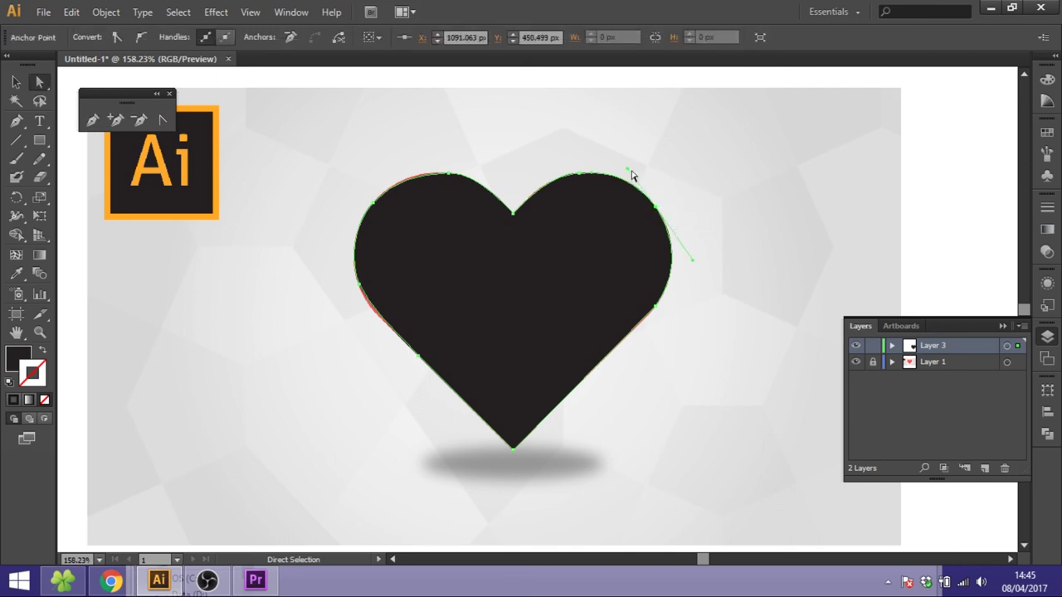